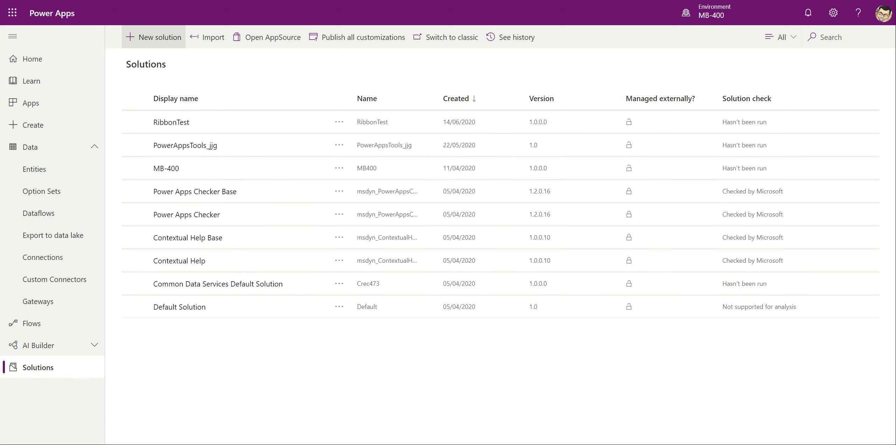
Step: Create a new solution named RibbonChanges with jjg as its publisher
{"action": "left_click", "coordinate": [154, 37]}
{"action": "type", "text": "Ri"}
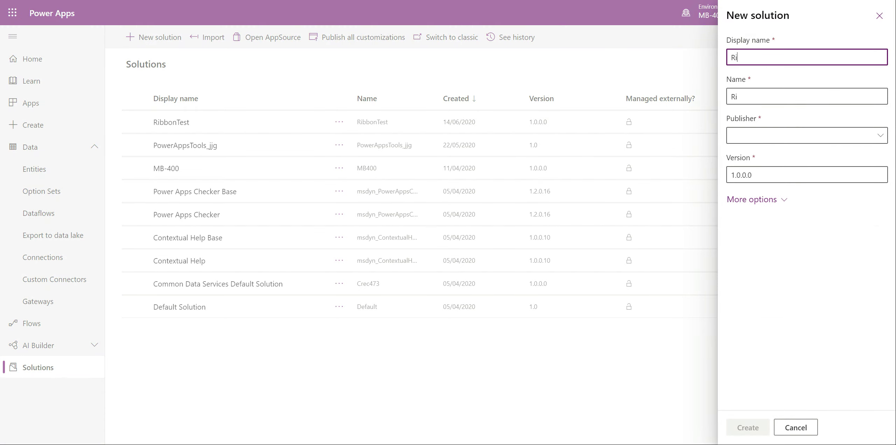
{"action": "type", "text": "bbokChanges"}
{"action": "left_click", "coordinate": [807, 135]}
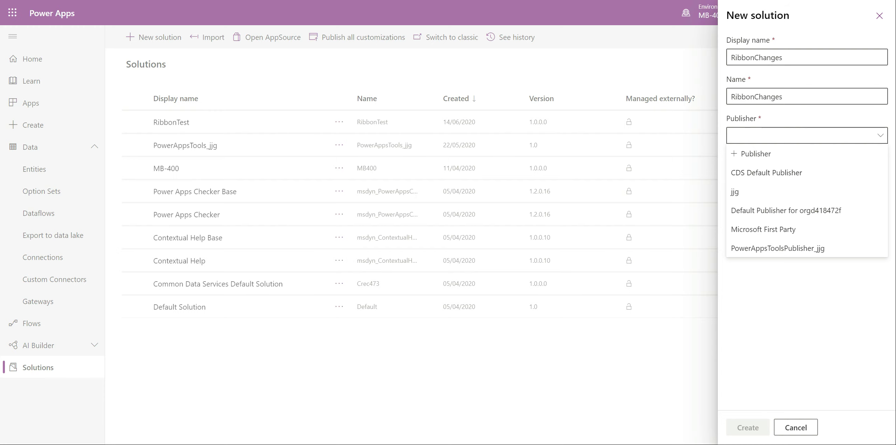
{"action": "left_click", "coordinate": [735, 192]}
{"action": "left_click", "coordinate": [748, 427]}
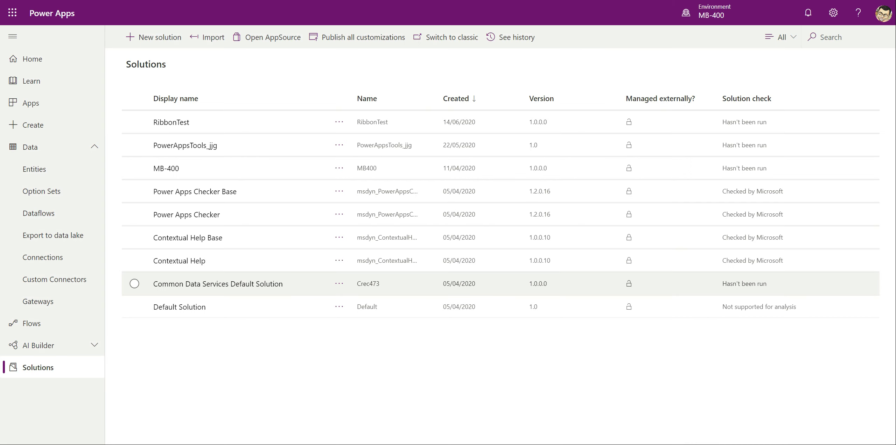
Step: Add the existing Contact entity to the RibbonChanges solution without components or metadata, and return to the solutions list
{"action": "left_click", "coordinate": [179, 122]}
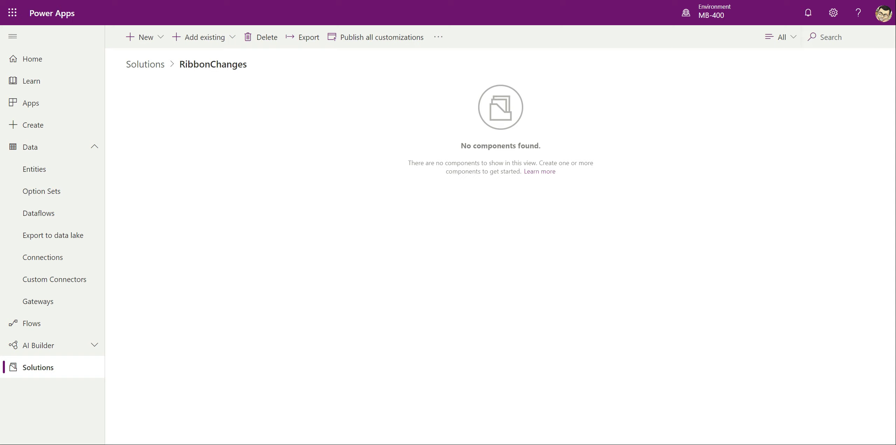
{"action": "left_click", "coordinate": [205, 37]}
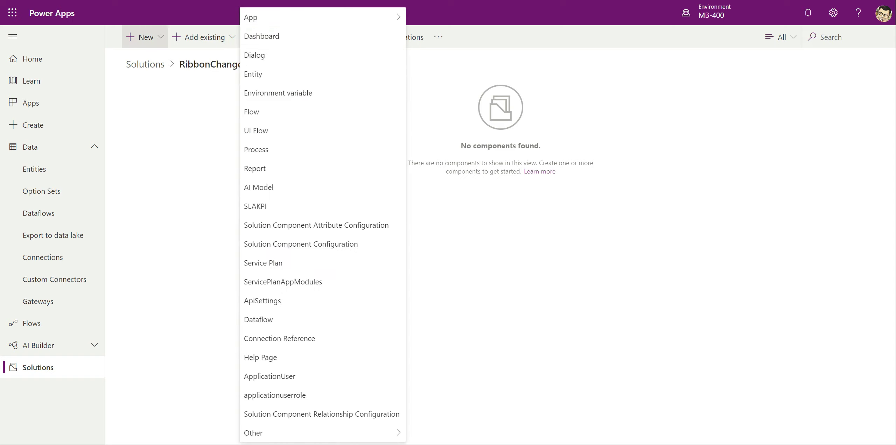
{"action": "left_click", "coordinate": [253, 74]}
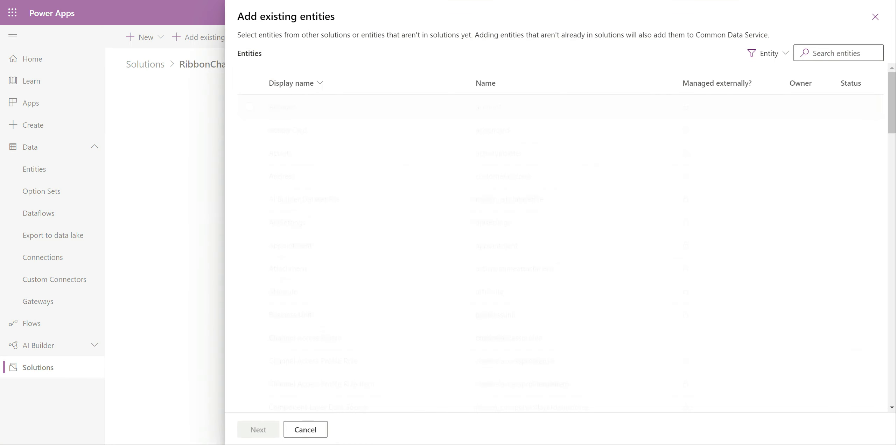
{"action": "scroll", "coordinate": [490, 183], "scroll_direction": "down", "scroll_amount": 3}
{"action": "scroll", "coordinate": [490, 184], "scroll_direction": "down", "scroll_amount": 2}
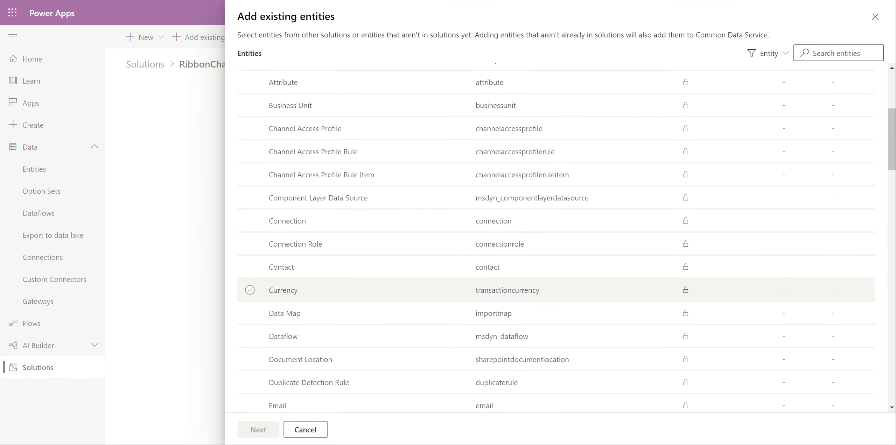
{"action": "left_click", "coordinate": [250, 268]}
{"action": "left_click", "coordinate": [259, 430]}
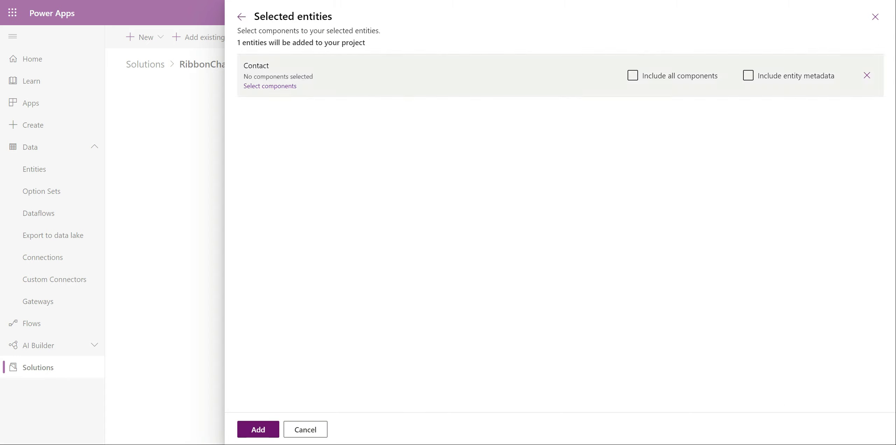
{"action": "left_click", "coordinate": [259, 430]}
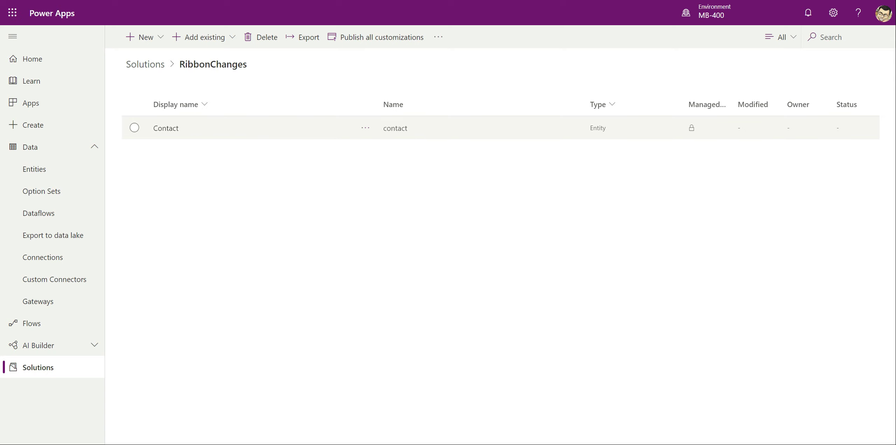
{"action": "left_click", "coordinate": [145, 64]}
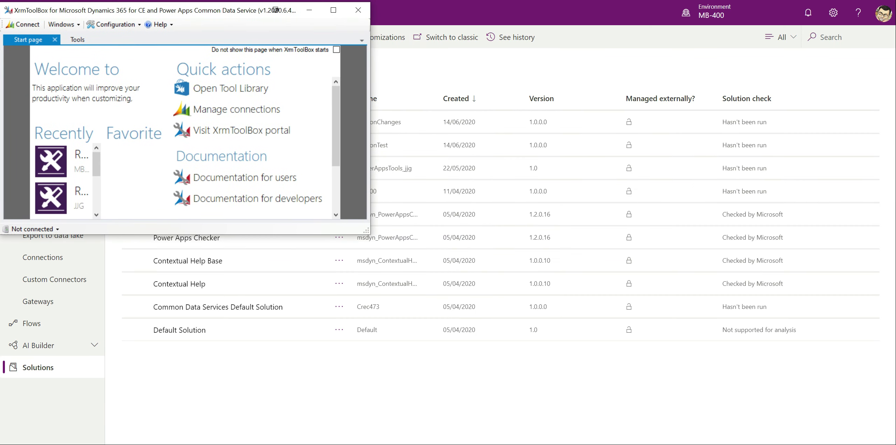
Step: Switch to XrmToolBox, enlarge its window across the screen and show the list of installed tools
{"action": "left_click_drag", "start_coordinate": [369, 233], "coordinate": [893, 442]}
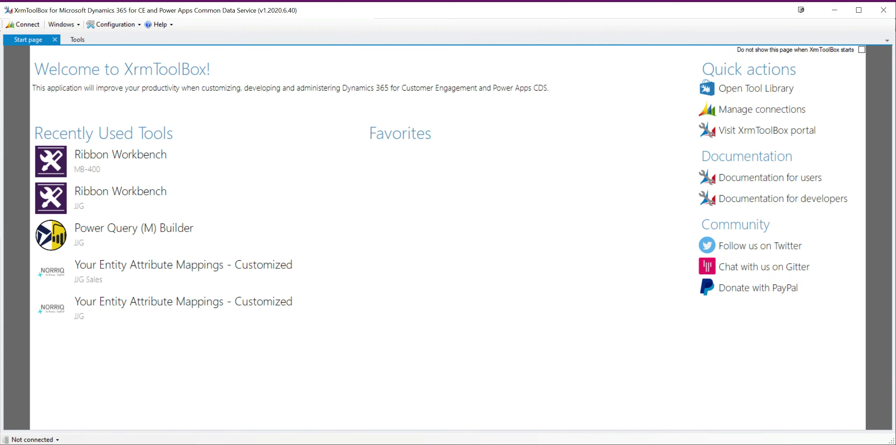
{"action": "left_click_drag", "start_coordinate": [107, 12], "coordinate": [105, 12]}
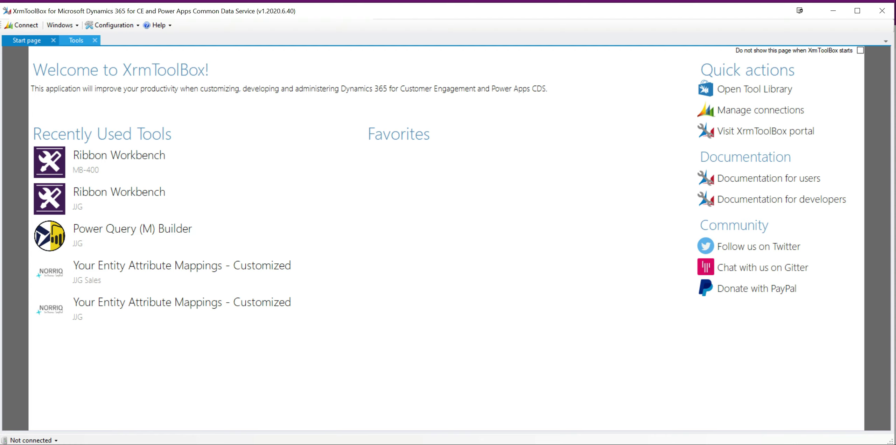
{"action": "left_click", "coordinate": [76, 40]}
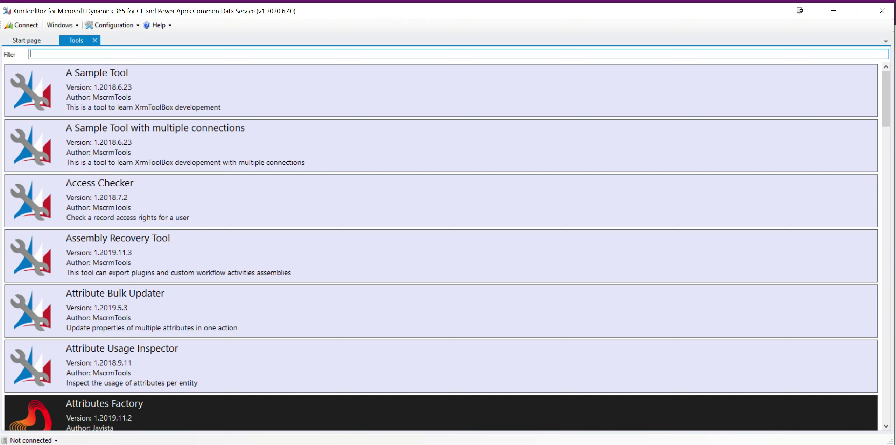
Step: Open Ribbon Workbench with the MB-400 connection and load the RibbonChanges solution
{"action": "scroll", "coordinate": [441, 245], "scroll_direction": "down", "scroll_amount": 5}
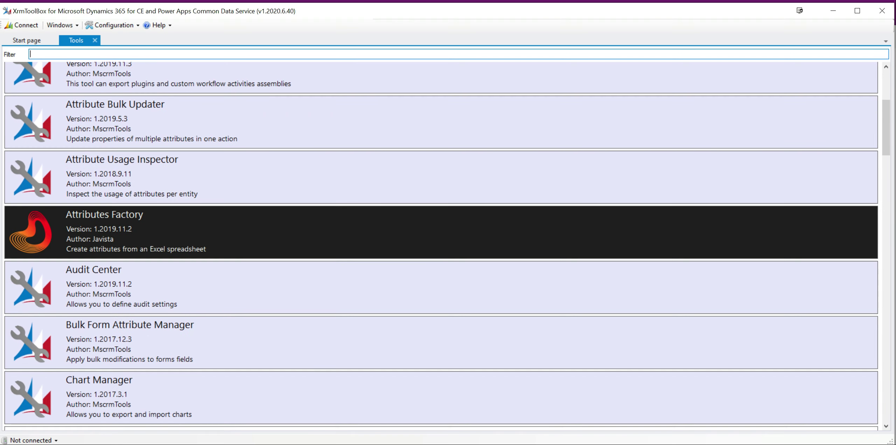
{"action": "scroll", "coordinate": [441, 245], "scroll_direction": "down", "scroll_amount": 5}
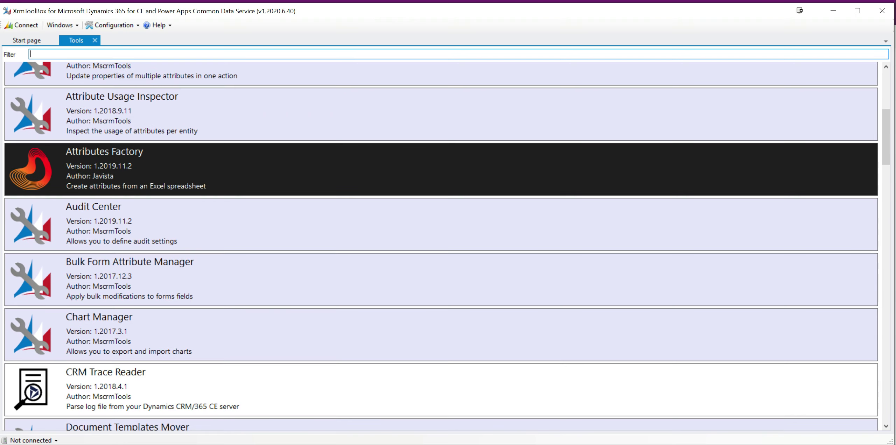
{"action": "scroll", "coordinate": [441, 245], "scroll_direction": "up", "scroll_amount": 8}
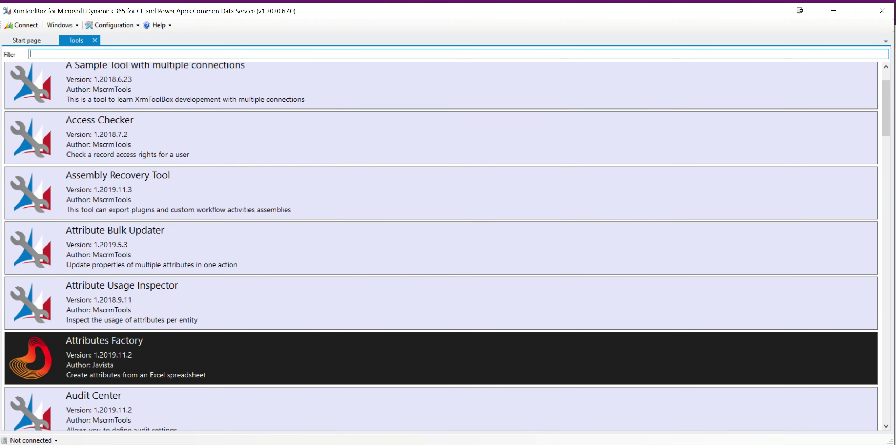
{"action": "scroll", "coordinate": [441, 245], "scroll_direction": "down", "scroll_amount": 20}
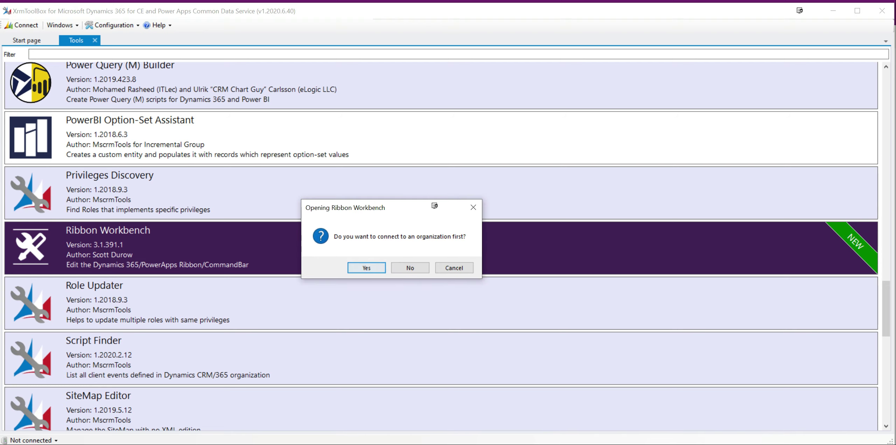
{"action": "key", "text": "Return"}
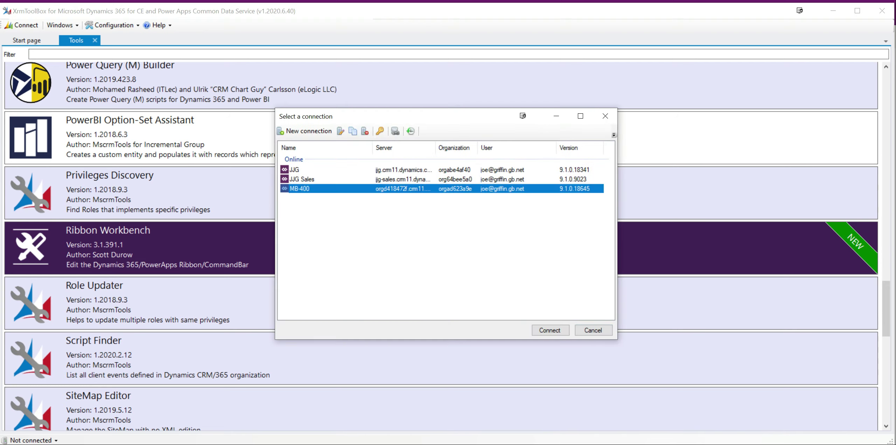
{"action": "key", "text": "Return"}
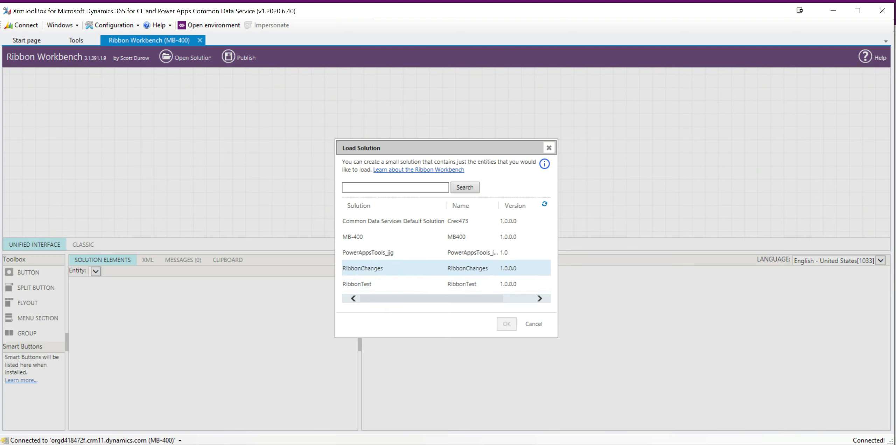
{"action": "left_click", "coordinate": [363, 268]}
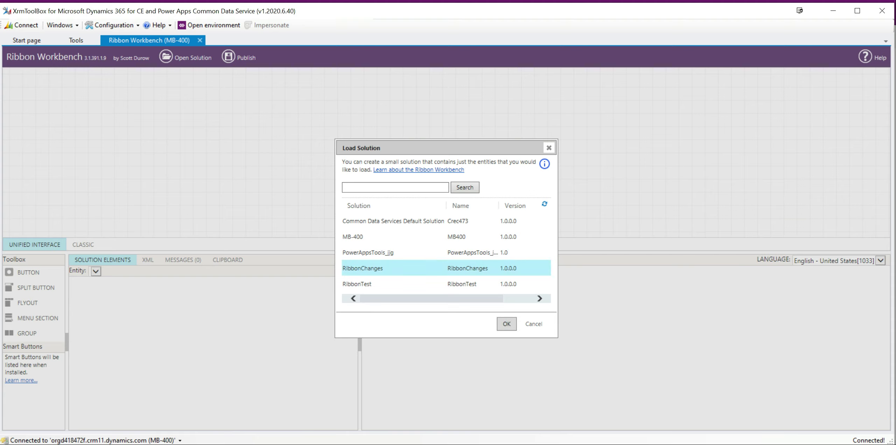
{"action": "left_click", "coordinate": [506, 324]}
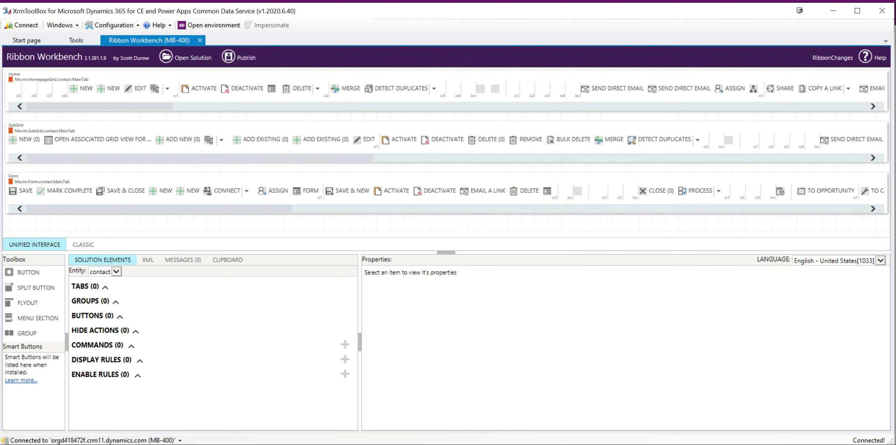
Step: Examine the entity choices and the properties of the Activate button on the contact SubGrid ribbon
{"action": "left_click", "coordinate": [115, 272]}
{"action": "left_click", "coordinate": [115, 272]}
{"action": "left_click", "coordinate": [400, 140]}
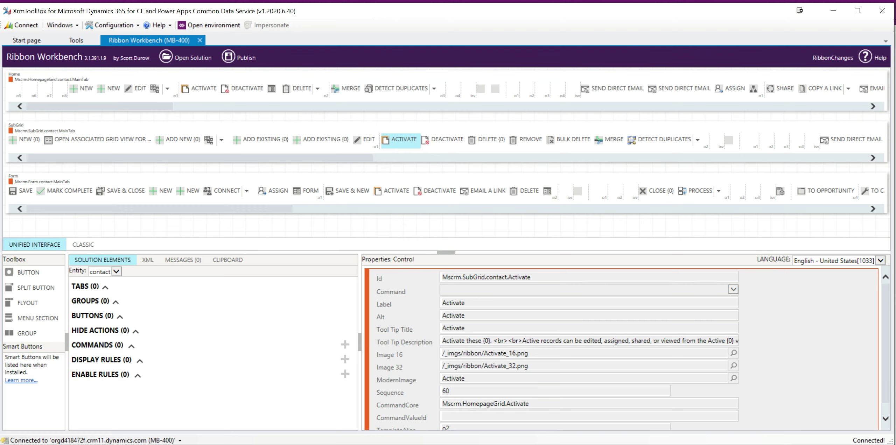
{"action": "scroll", "coordinate": [621, 348], "scroll_direction": "down", "scroll_amount": 1}
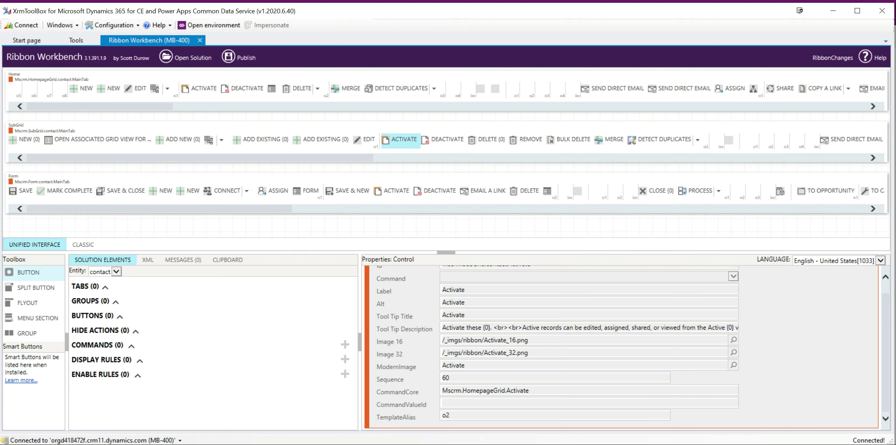
Step: Add a button to the contact Form ribbon between Connect and Assign, and label it Open Power Apps
{"action": "left_click_drag", "start_coordinate": [28, 272], "coordinate": [291, 191]}
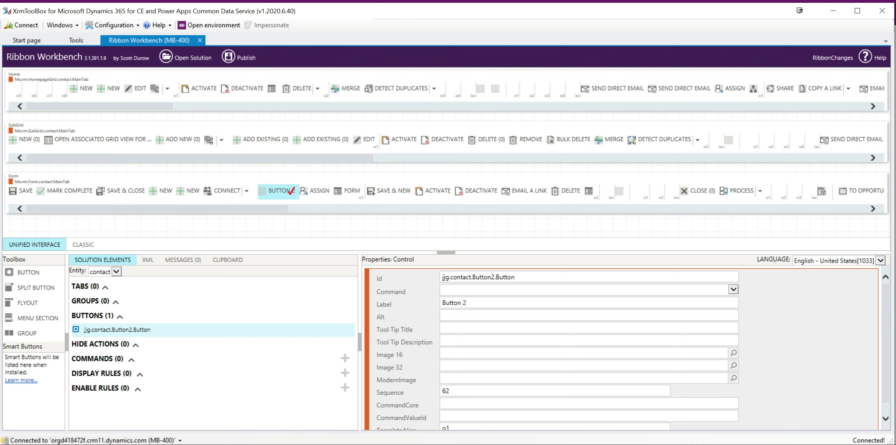
{"action": "scroll", "coordinate": [589, 350], "scroll_direction": "down", "scroll_amount": 1}
{"action": "scroll", "coordinate": [589, 350], "scroll_direction": "up", "scroll_amount": 1}
{"action": "left_click_drag", "start_coordinate": [469, 303], "coordinate": [441, 304]}
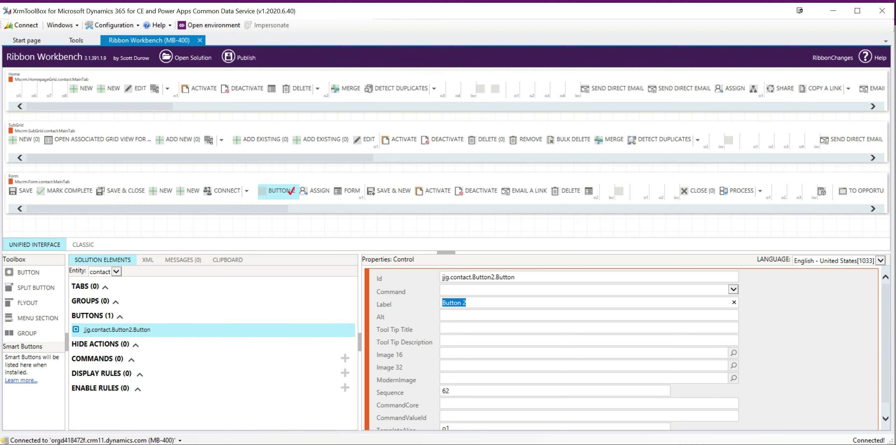
{"action": "type", "text": "Op"}
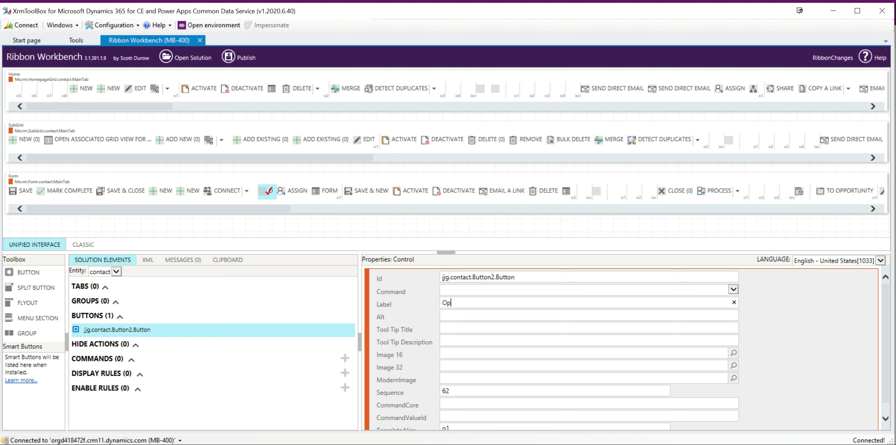
{"action": "type", "text": "en Power Apps"}
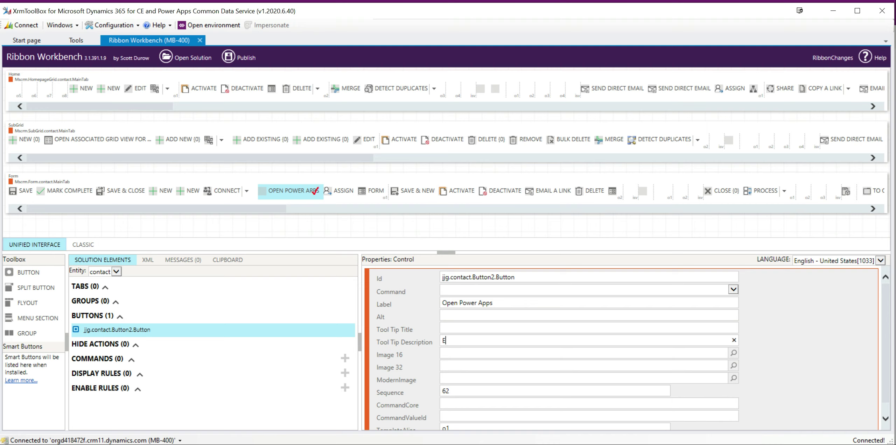
Step: Set the Open Power Apps button's tooltip description to "Example tooltip"
{"action": "type", "text": "Example tooltip"}
{"action": "scroll", "coordinate": [626, 348], "scroll_direction": "down", "scroll_amount": 1}
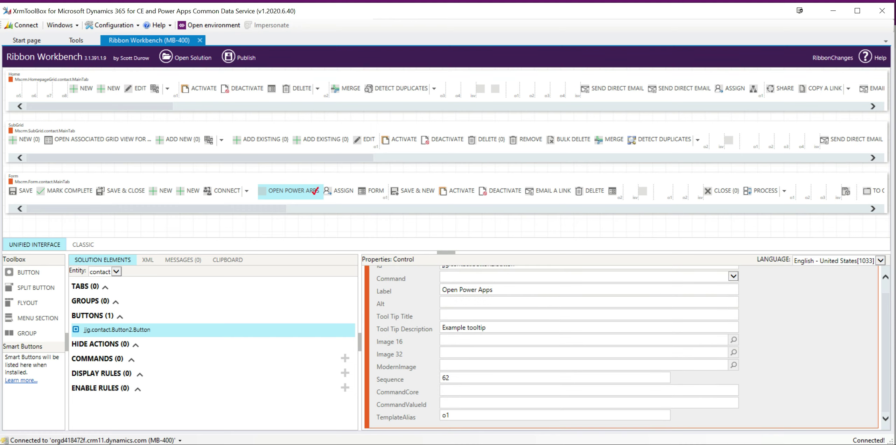
{"action": "scroll", "coordinate": [626, 348], "scroll_direction": "up", "scroll_amount": 1}
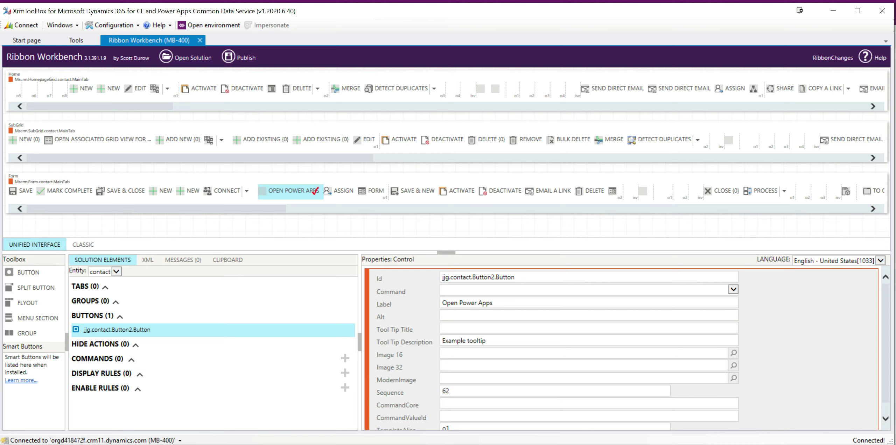
Step: Create a new command for the contact entity and give it a URL action
{"action": "left_click", "coordinate": [345, 359]}
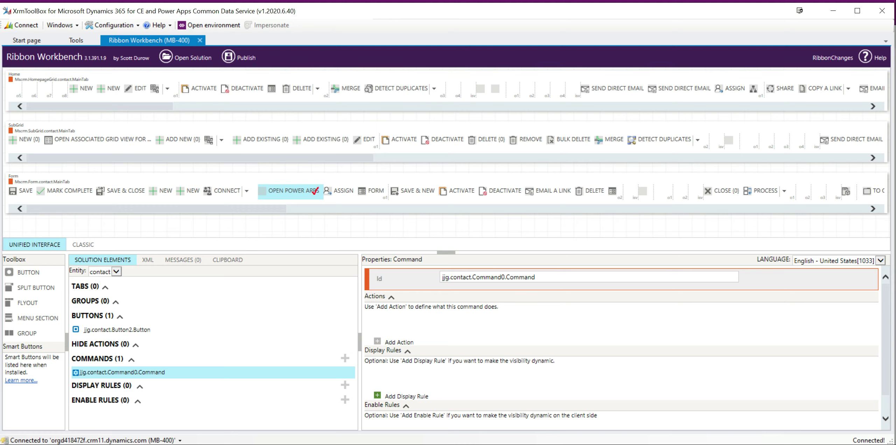
{"action": "scroll", "coordinate": [626, 348], "scroll_direction": "down", "scroll_amount": 1}
{"action": "scroll", "coordinate": [627, 348], "scroll_direction": "up", "scroll_amount": 1}
{"action": "scroll", "coordinate": [626, 348], "scroll_direction": "down", "scroll_amount": 1}
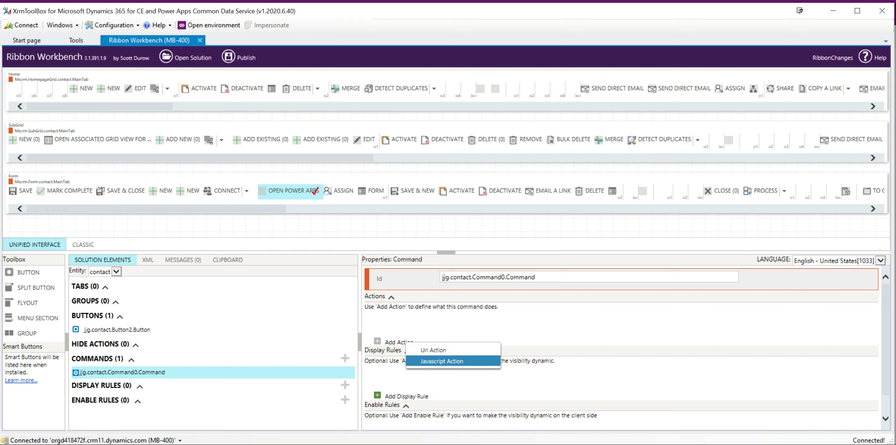
{"action": "left_click", "coordinate": [433, 350]}
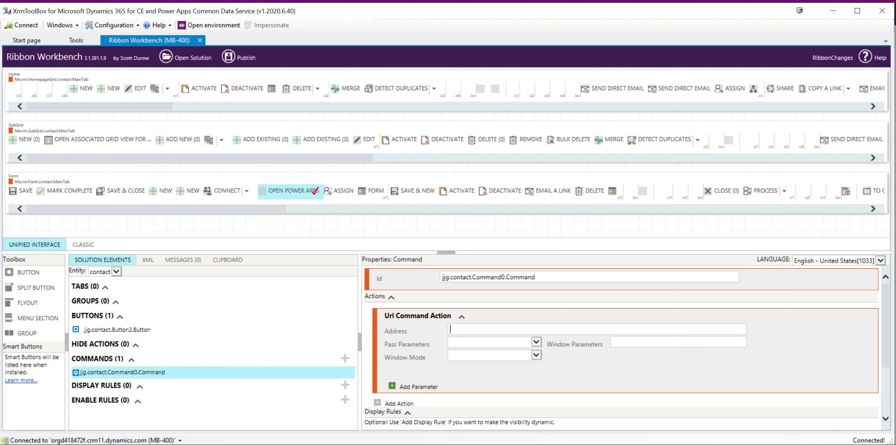
{"action": "type", "text": "https://make."}
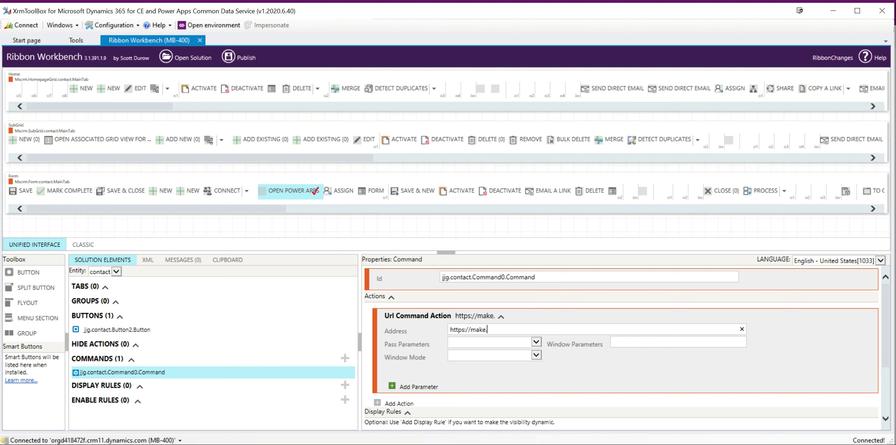
{"action": "type", "text": "powerapps.co"}
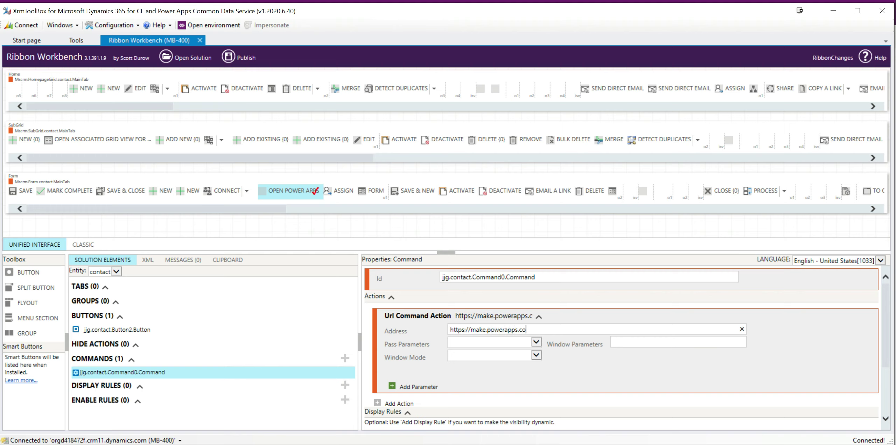
{"action": "type", "text": "m"}
{"action": "left_click", "coordinate": [536, 356]}
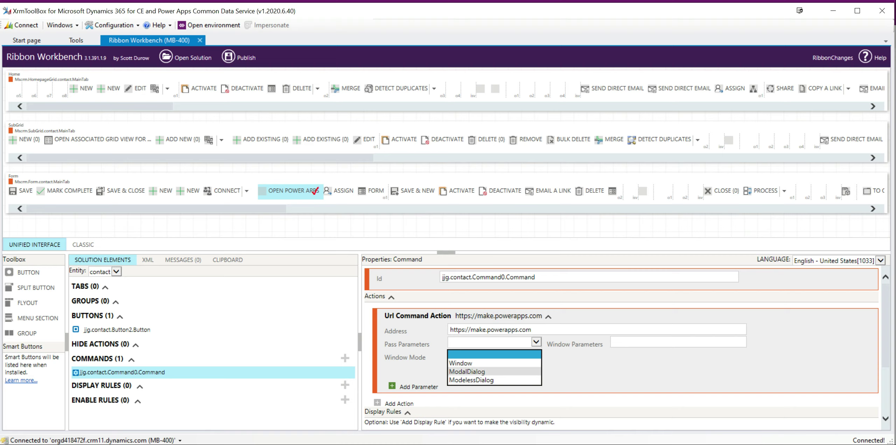
{"action": "left_click", "coordinate": [461, 363]}
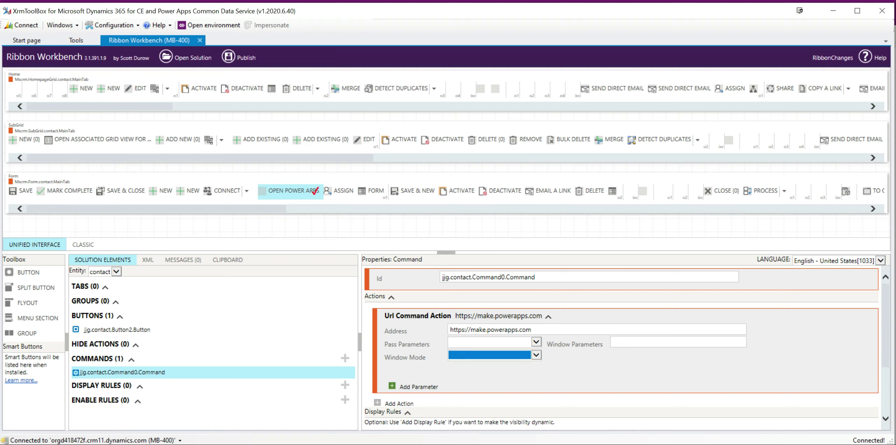
{"action": "left_click", "coordinate": [537, 342]}
{"action": "left_click", "coordinate": [574, 361]}
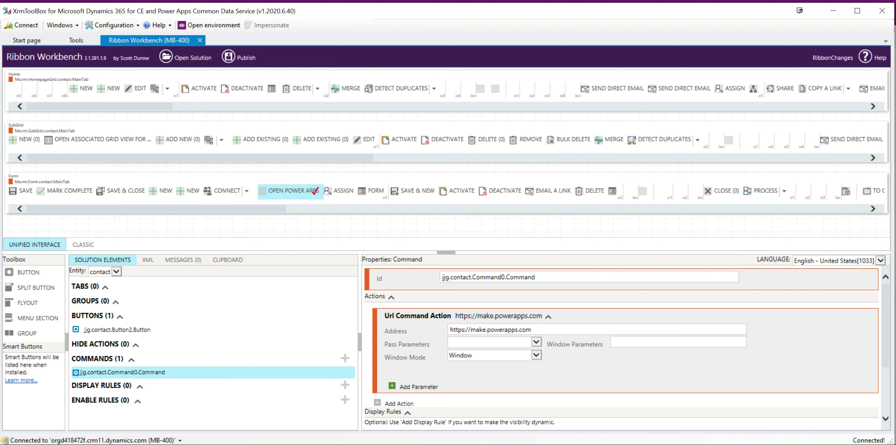
{"action": "left_click", "coordinate": [536, 342]}
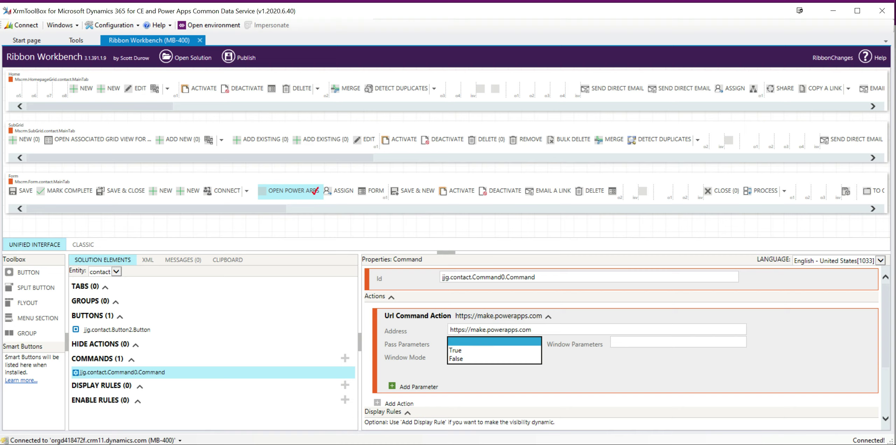
{"action": "left_click", "coordinate": [495, 341]}
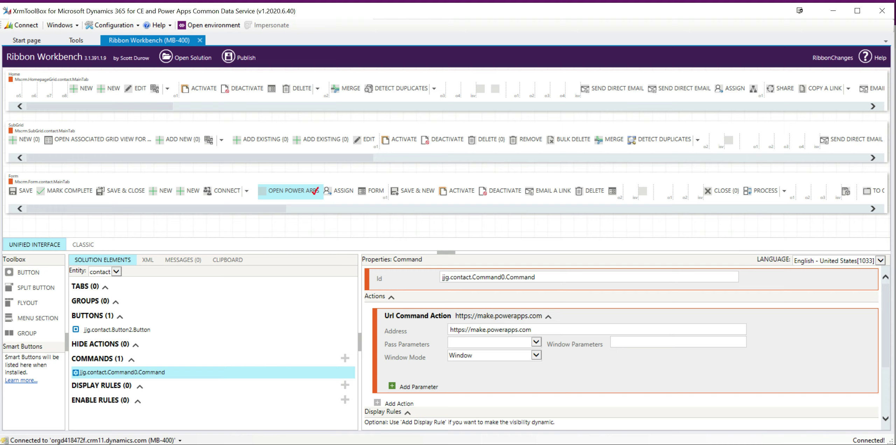
Step: Rename the command's Id to jjg.contact.Command.OpenPowerApps
{"action": "left_click_drag", "start_coordinate": [537, 277], "coordinate": [473, 278]}
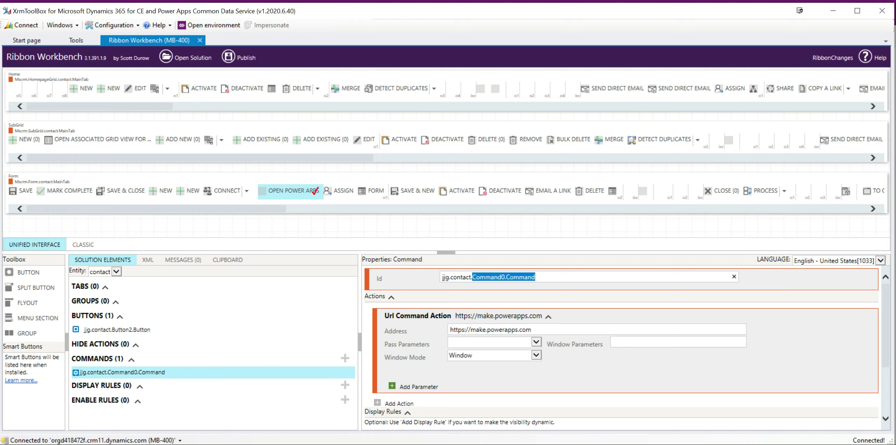
{"action": "type", "text": "Command."}
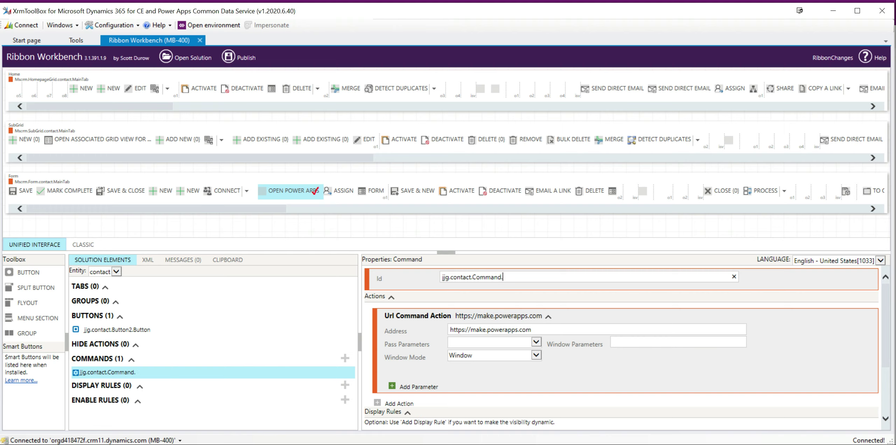
{"action": "type", "text": "OpenPowerApps"}
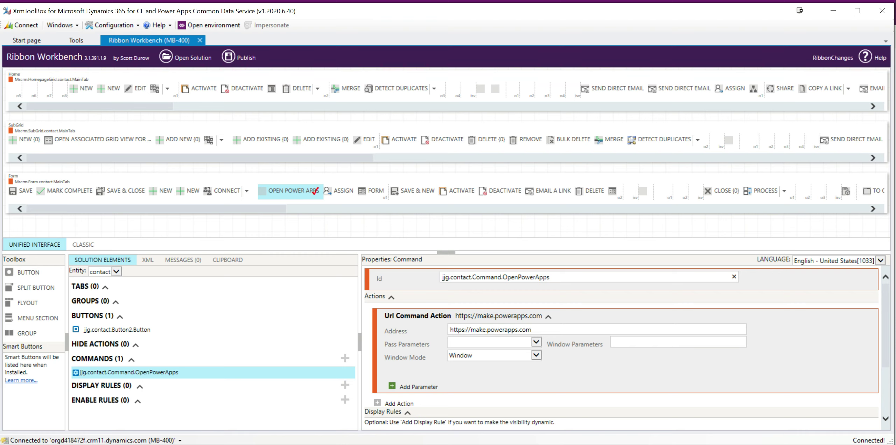
Step: Add a new enable rule to the OpenPowerApps command and give it a ValueRule step
{"action": "left_click", "coordinate": [548, 317]}
{"action": "scroll", "coordinate": [621, 346], "scroll_direction": "down", "scroll_amount": 1}
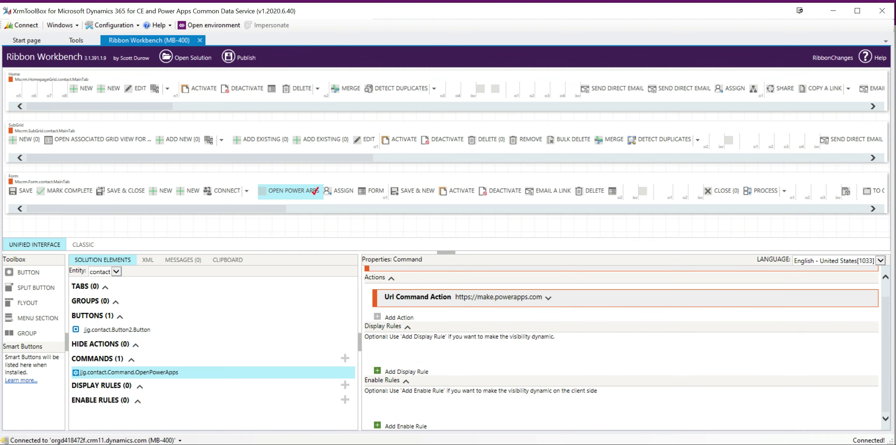
{"action": "left_click", "coordinate": [402, 426]}
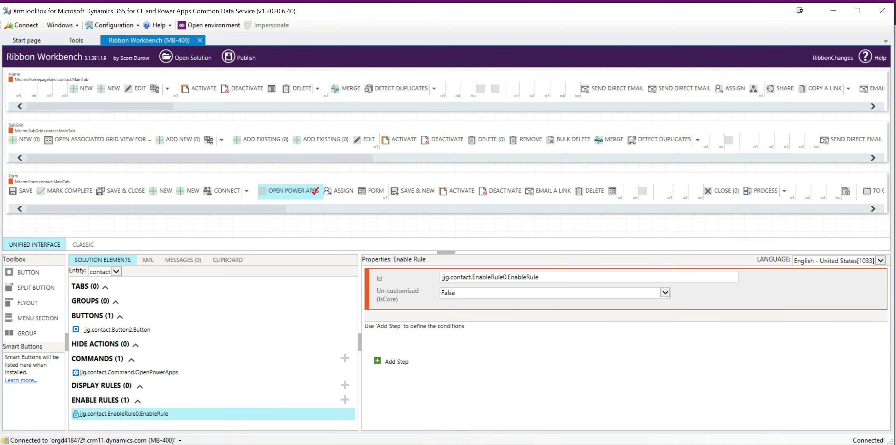
{"action": "left_click", "coordinate": [398, 363]}
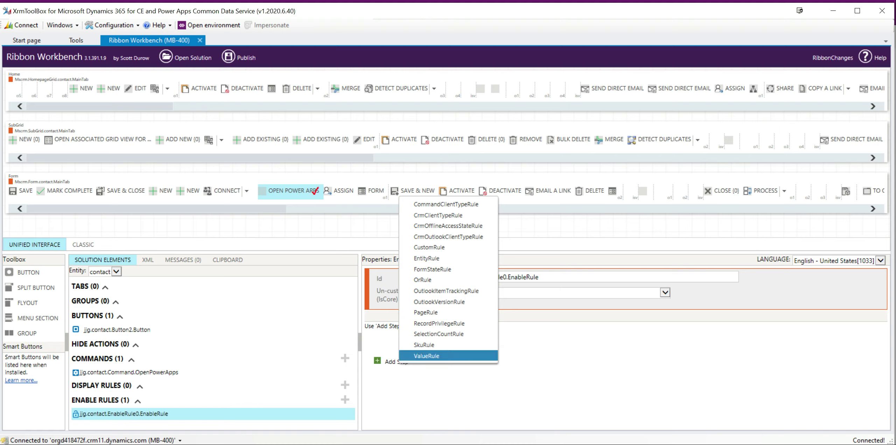
{"action": "left_click", "coordinate": [427, 356]}
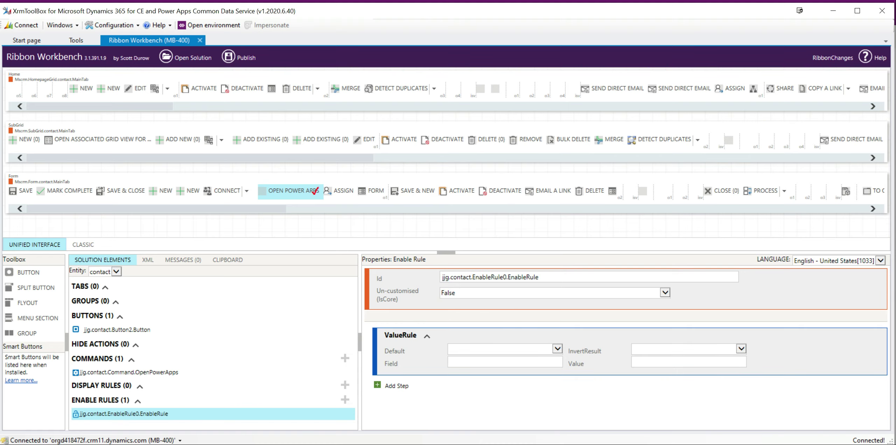
Step: Configure the ValueRule with Default False, field firstname and value Power Apps
{"action": "left_click", "coordinate": [557, 349]}
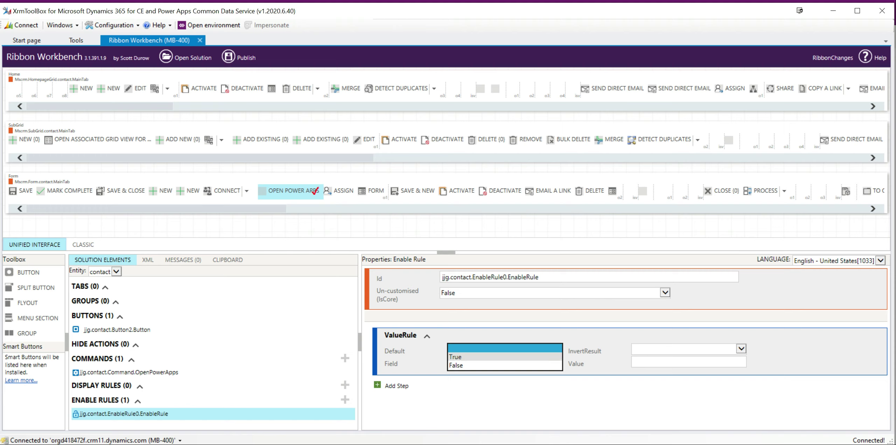
{"action": "left_click", "coordinate": [558, 348]}
{"action": "left_click", "coordinate": [490, 362]}
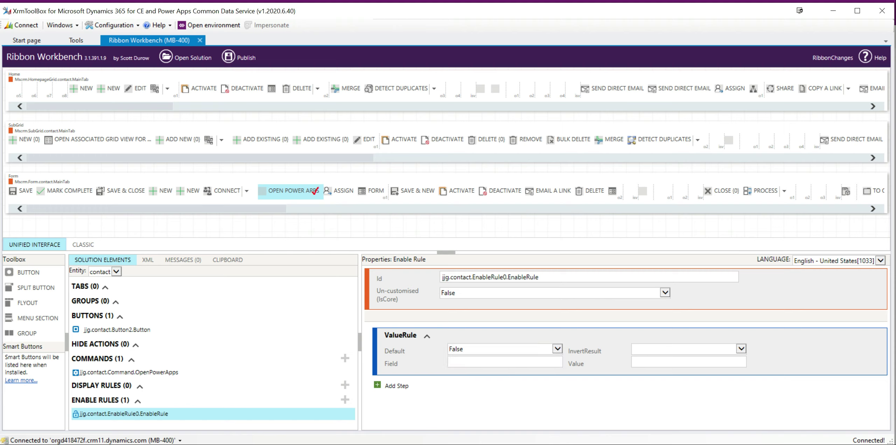
{"action": "type", "text": "firstname"}
{"action": "type", "text": "Power Apps"}
Step: Rename the enable rule's Id to jjg.contact.EnableRule.PowerAppsButtonEnable and check the rule on the OpenPowerApps command
{"action": "key", "text": "BackSpace"}
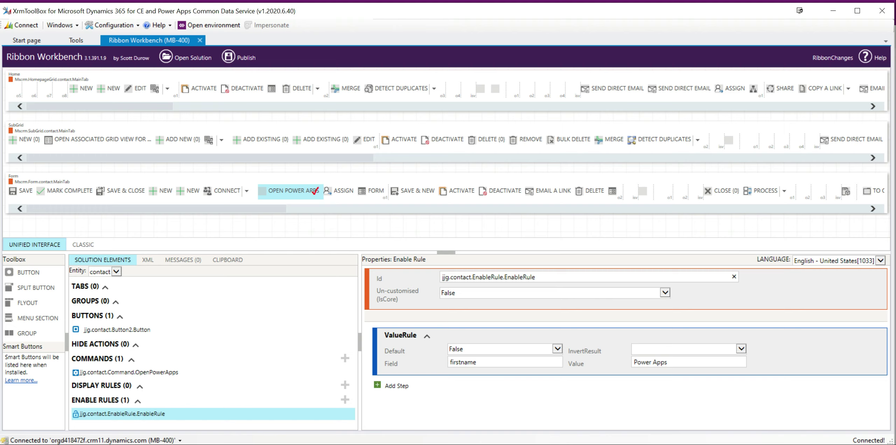
{"action": "left_click_drag", "start_coordinate": [536, 277], "coordinate": [505, 277]}
{"action": "type", "text": "PowerAppsButtonEnable"}
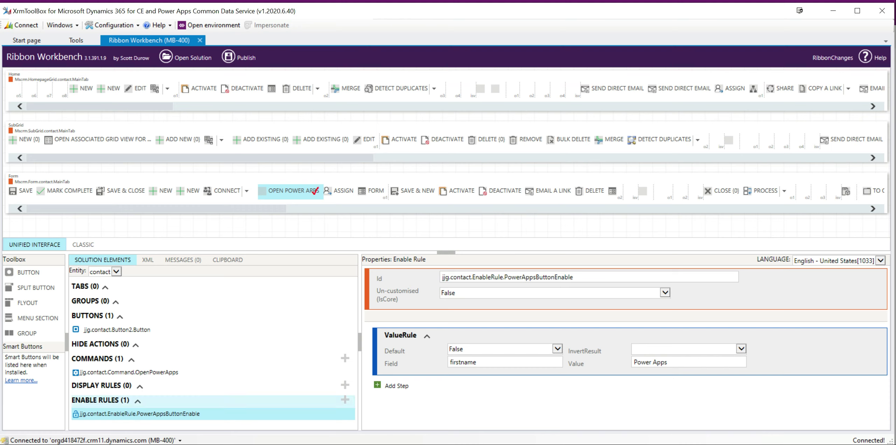
{"action": "left_click", "coordinate": [128, 373]}
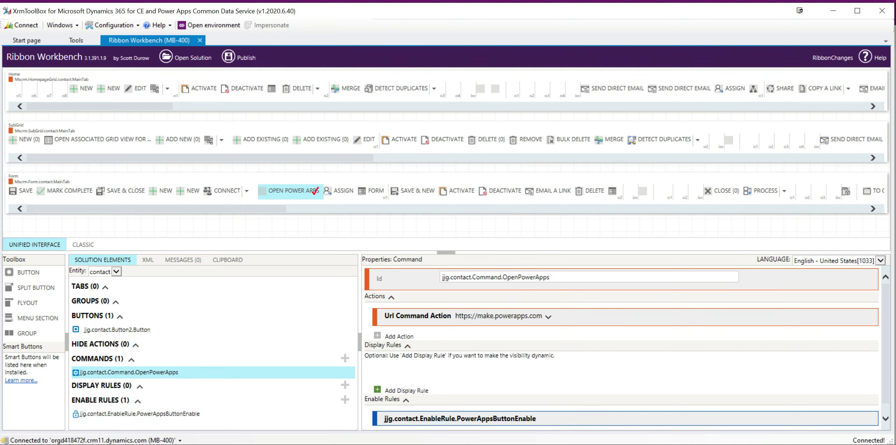
{"action": "scroll", "coordinate": [621, 348], "scroll_direction": "down", "scroll_amount": 1}
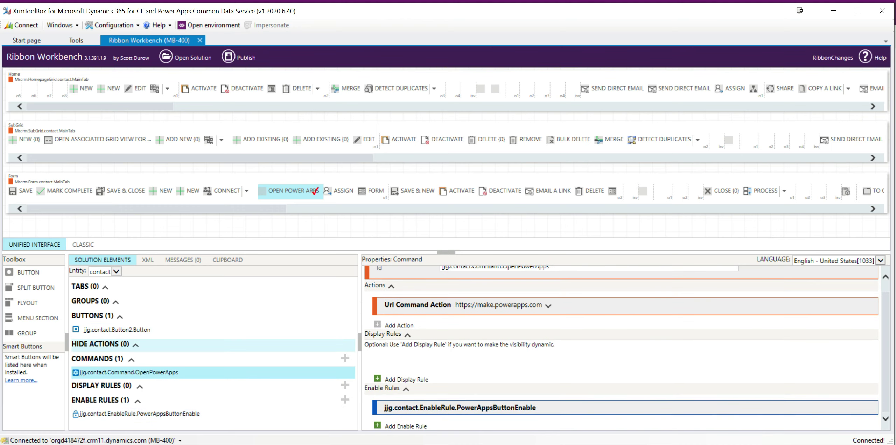
Step: Rename the Open Power Apps button's Id to jjg.contact.Button.OpenPowerApps
{"action": "left_click", "coordinate": [117, 330]}
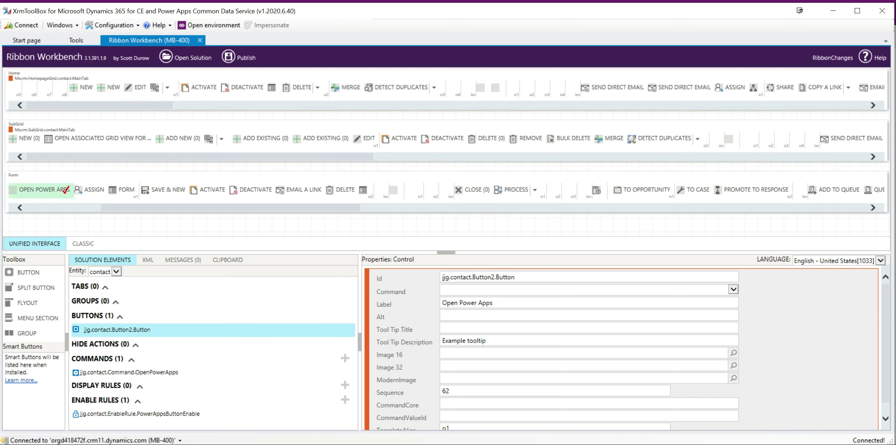
{"action": "key", "text": "BackSpace"}
{"action": "key", "text": "End"}
{"action": "key", "text": "BackSpace"}
{"action": "key", "text": "BackSpace"}
{"action": "key", "text": "BackSpace"}
{"action": "key", "text": "BackSpace"}
{"action": "key", "text": "BackSpace"}
{"action": "key", "text": "BackSpace"}
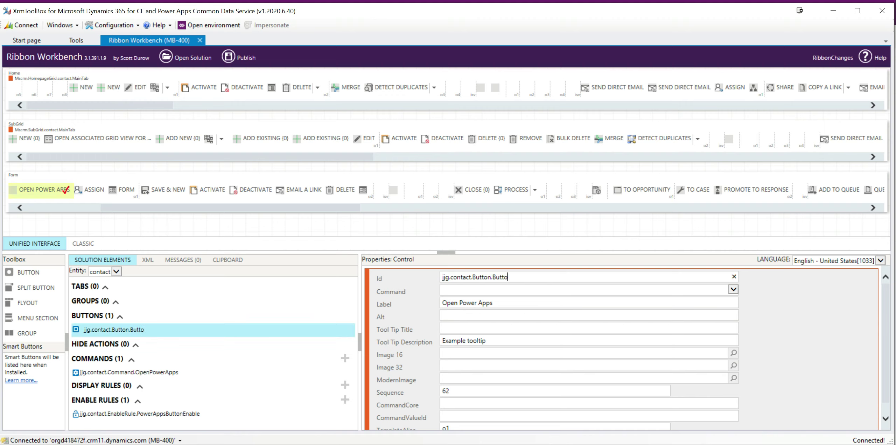
{"action": "type", "text": "OpenPowerApps"}
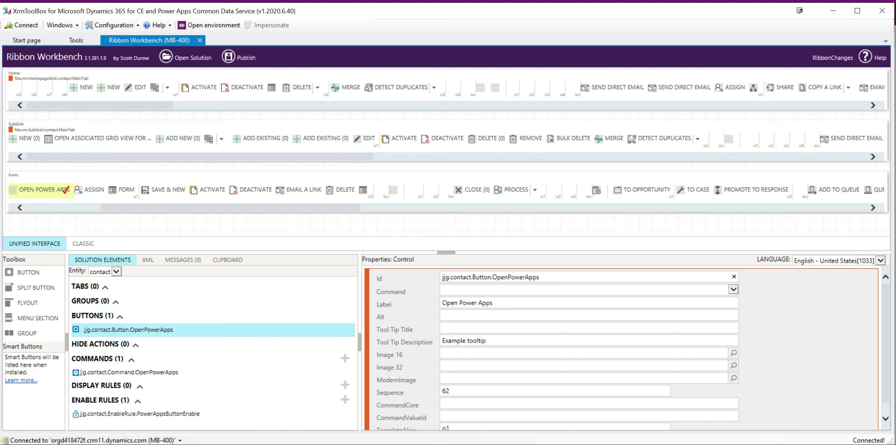
Step: Assign the jjg.contact.Command.OpenPowerApps command to the Open Power Apps button and publish the ribbon changes
{"action": "left_click", "coordinate": [733, 290]}
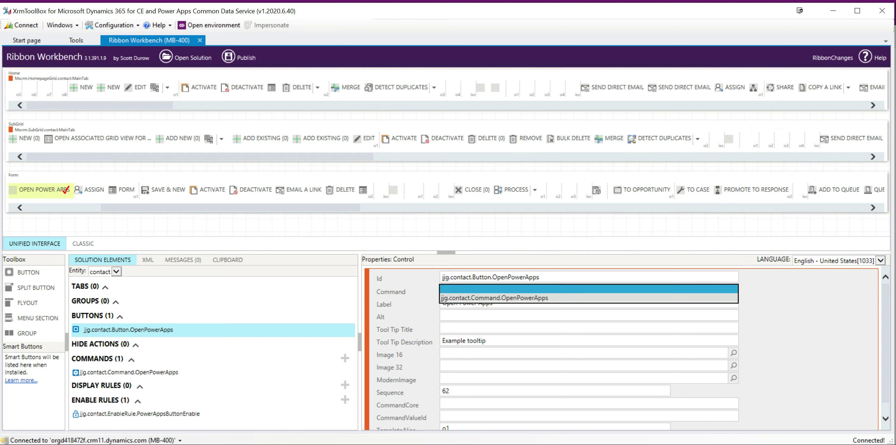
{"action": "left_click", "coordinate": [589, 299]}
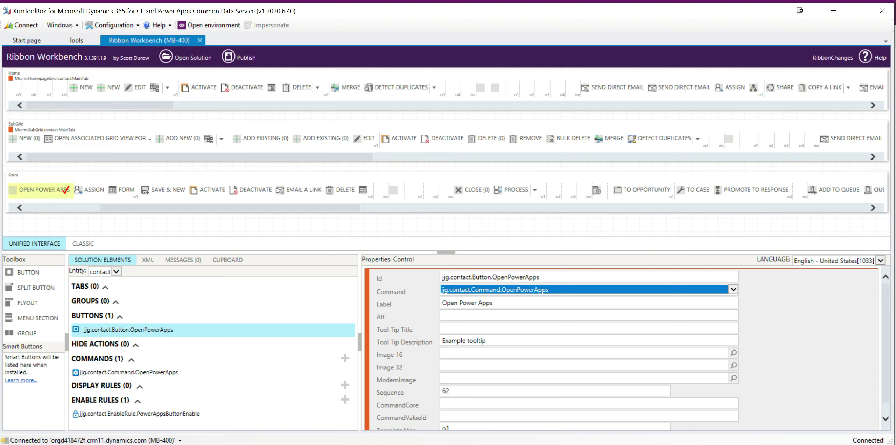
{"action": "left_click", "coordinate": [805, 336]}
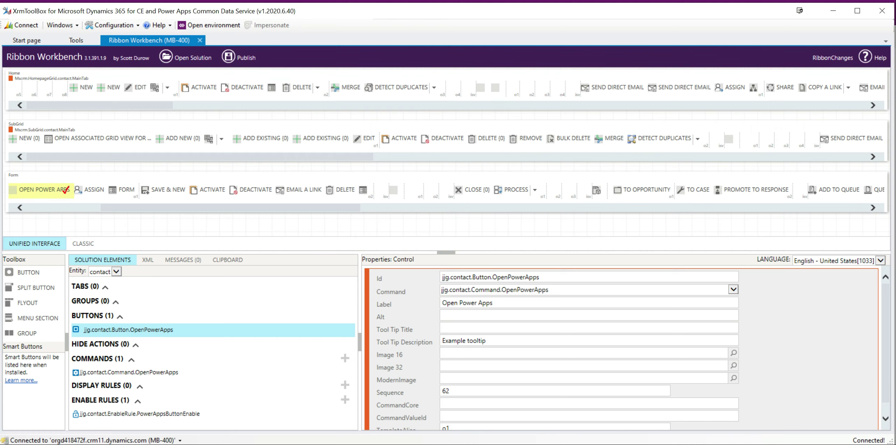
{"action": "left_click", "coordinate": [239, 57]}
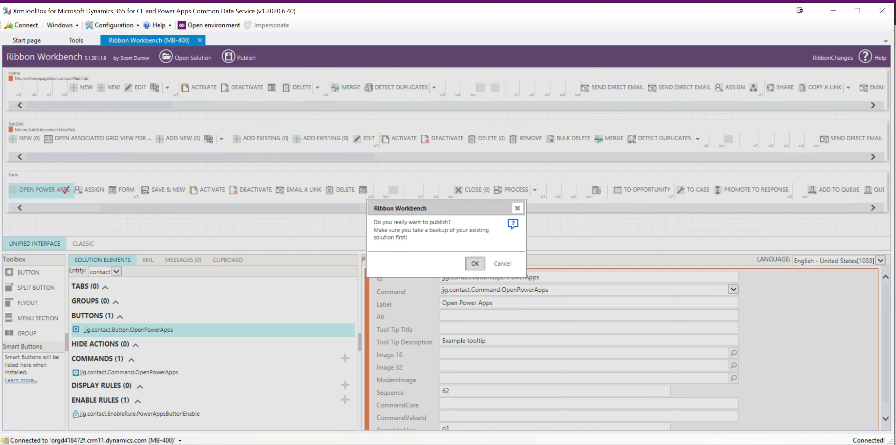
{"action": "left_click", "coordinate": [475, 263]}
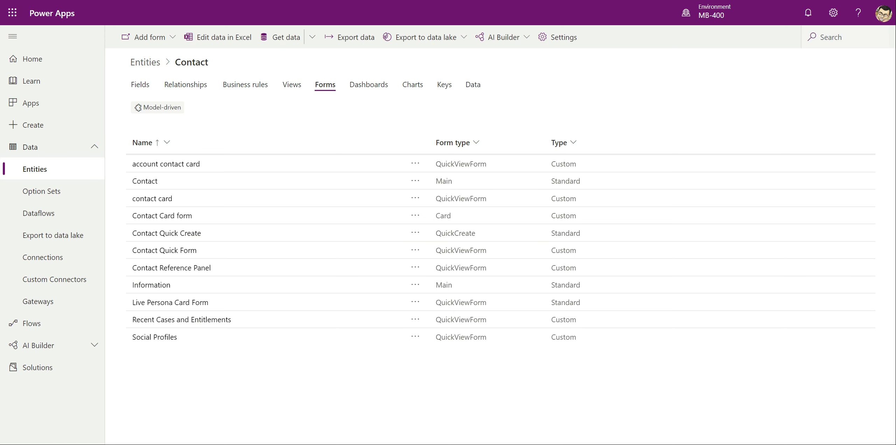
Step: Switch to the Power Apps portal, open the MB-400 solution and play its MB-400 model-driven app
{"action": "left_click", "coordinate": [38, 368]}
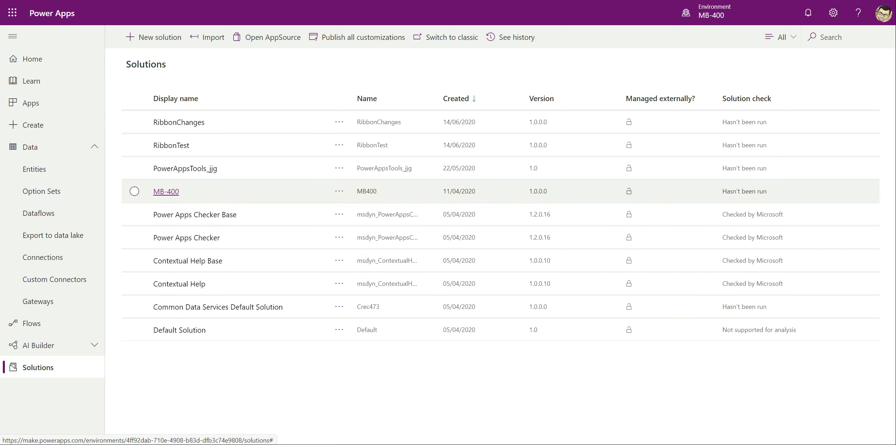
{"action": "left_click", "coordinate": [167, 192]}
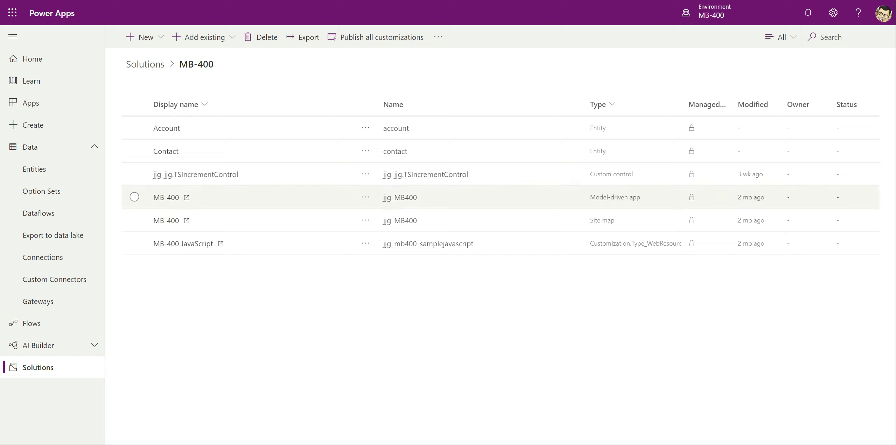
{"action": "left_click", "coordinate": [134, 197]}
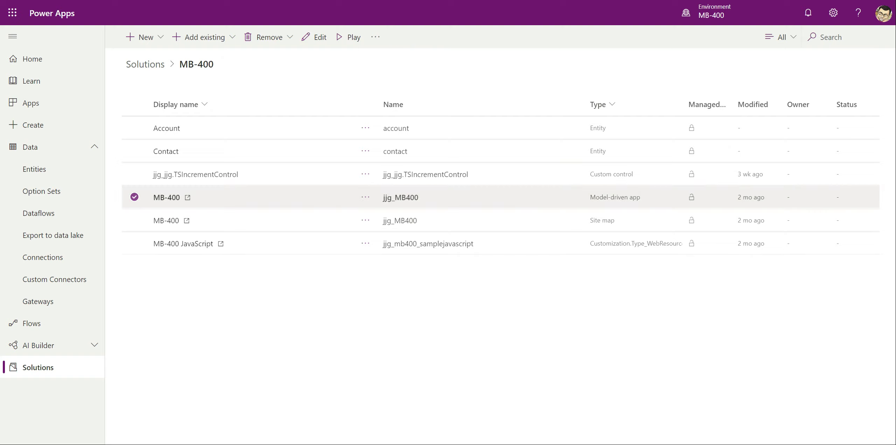
{"action": "left_click", "coordinate": [348, 37]}
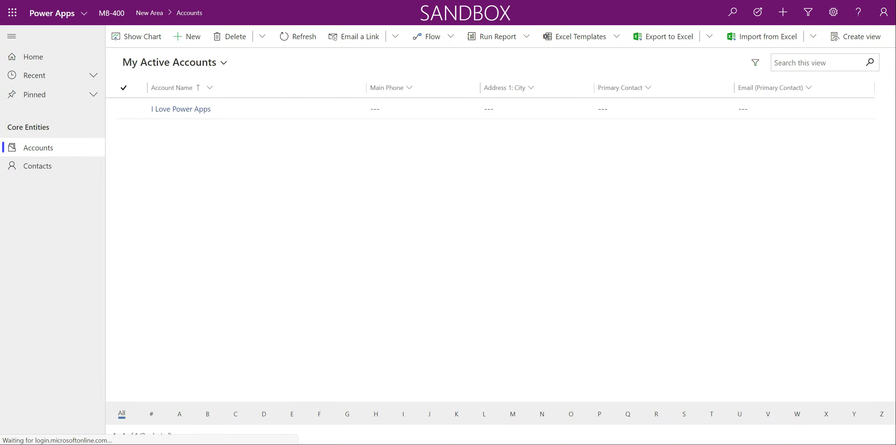
Step: Create and save a new contact with first name Power Apps and last name Test
{"action": "left_click", "coordinate": [37, 166]}
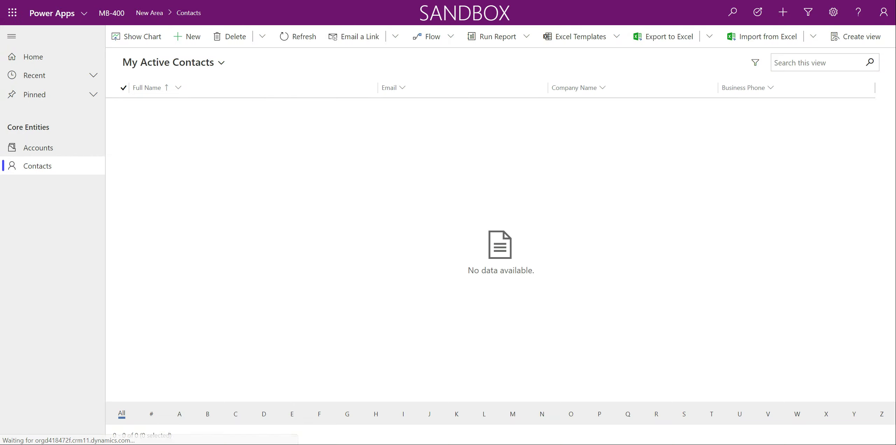
{"action": "left_click", "coordinate": [186, 36]}
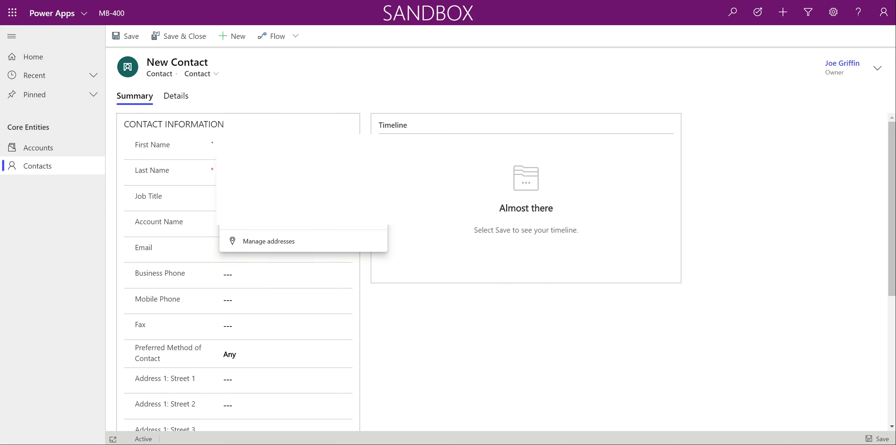
{"action": "type", "text": "Power Apps"}
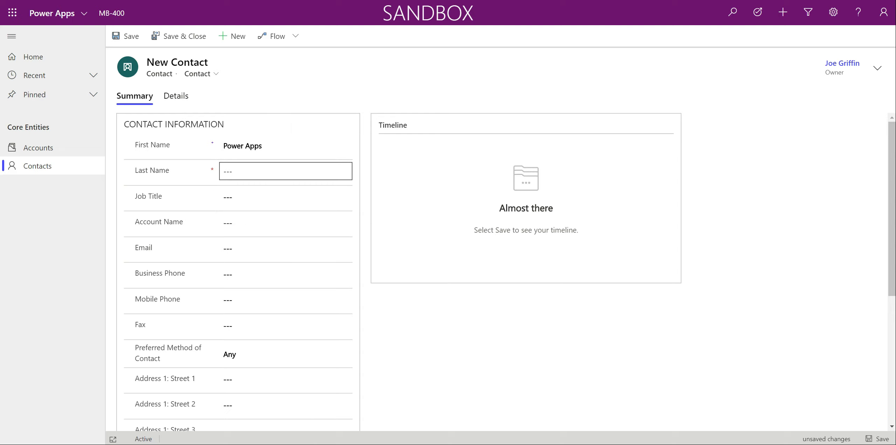
{"action": "left_click", "coordinate": [273, 171]}
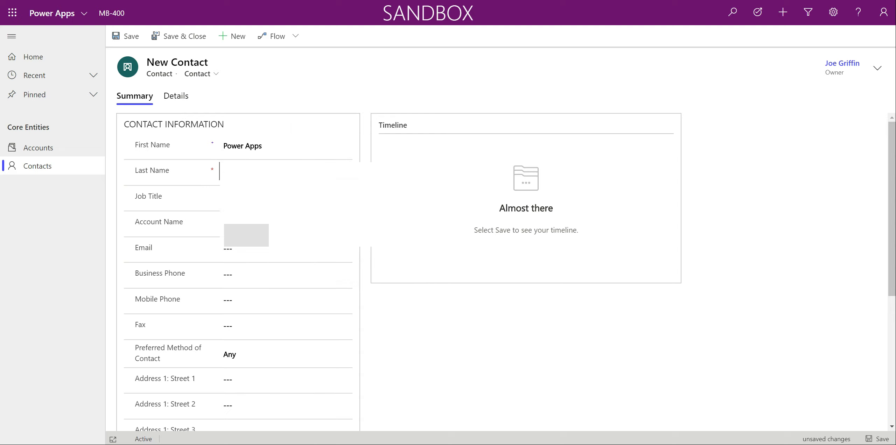
{"action": "type", "text": "d"}
{"action": "key", "text": "BackSpace"}
{"action": "type", "text": "Test"}
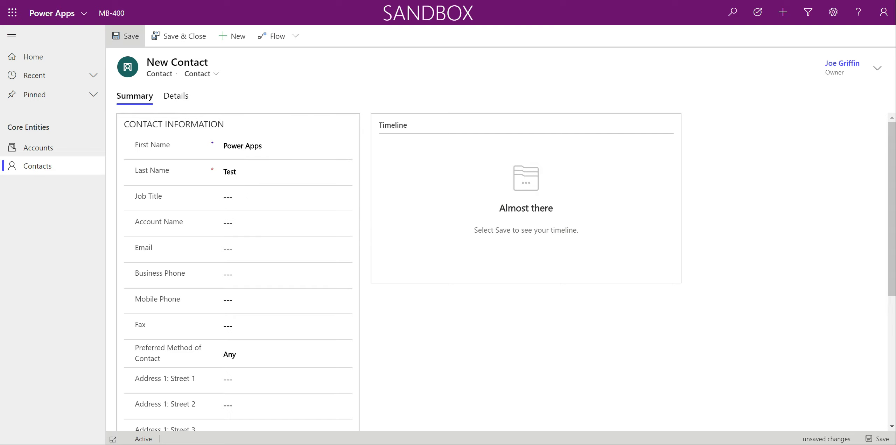
{"action": "left_click", "coordinate": [126, 37]}
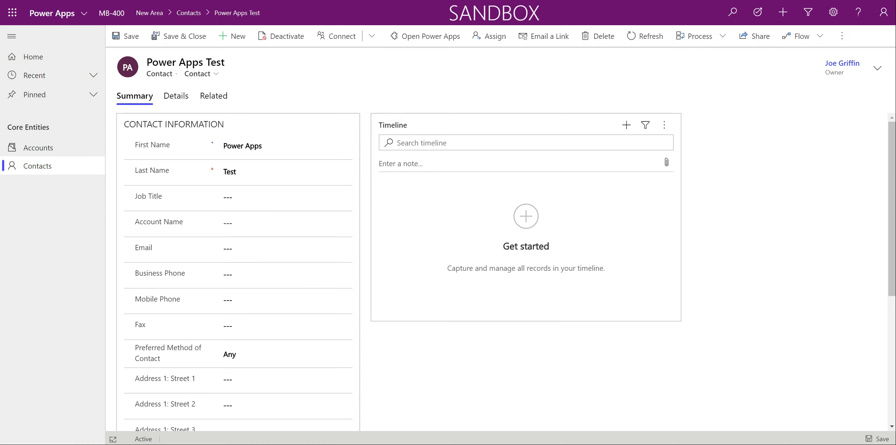
Step: Change the contact's first name to Another Value and save the record to test the button's enable rule
{"action": "left_click", "coordinate": [286, 146]}
{"action": "key", "text": "ctrl+a"}
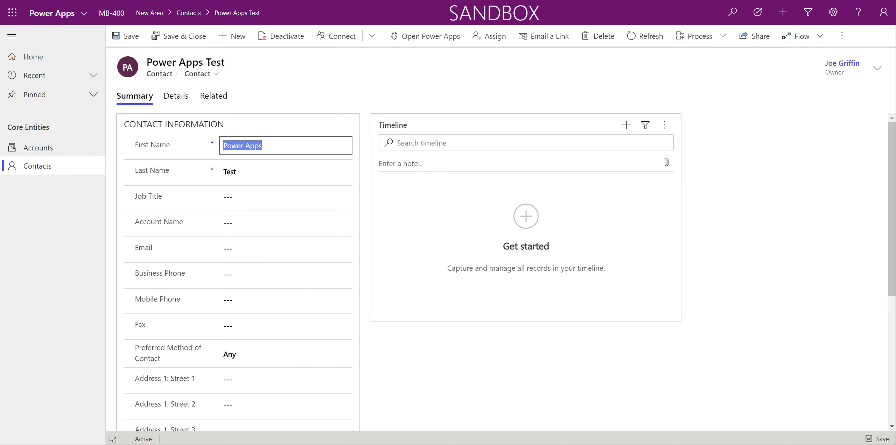
{"action": "type", "text": "Another Value"}
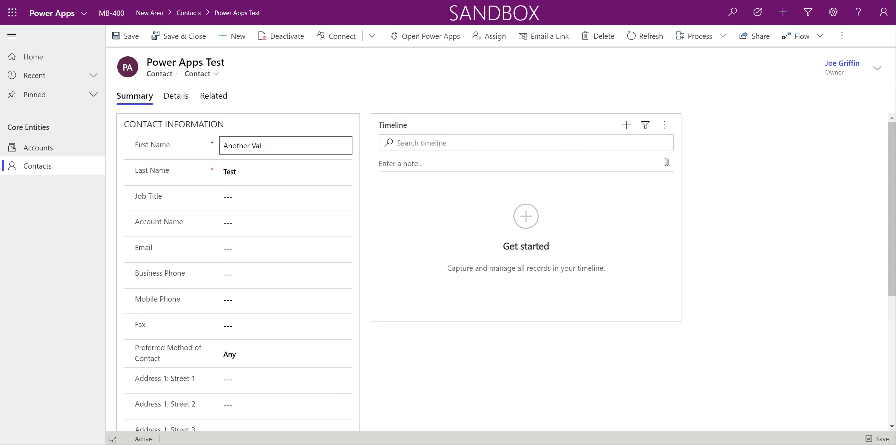
{"action": "key", "text": "ctrl+s"}
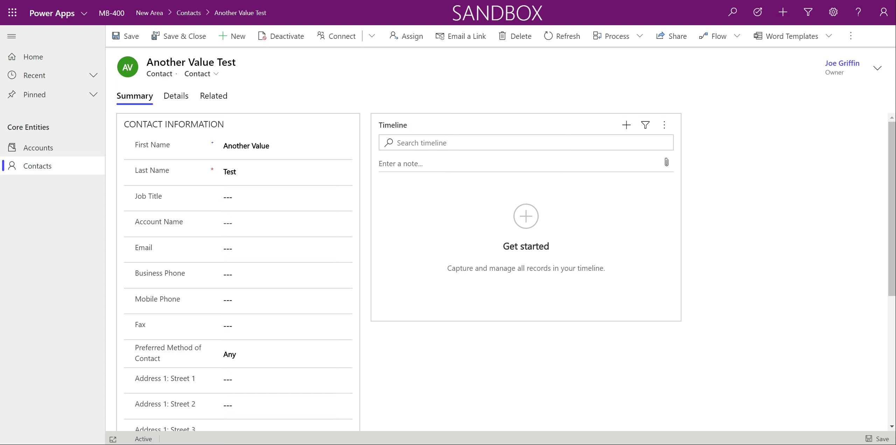
Step: Switch to Ribbon Workbench in XrmToolBox and display the contact entity's ribbon XML
{"action": "mouse_move", "coordinate": [456, 444]}
{"action": "left_click", "coordinate": [456, 417]}
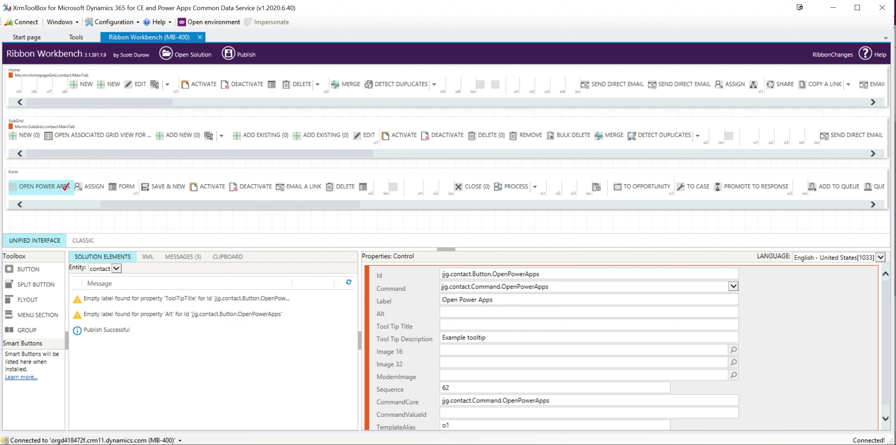
{"action": "left_click", "coordinate": [147, 256]}
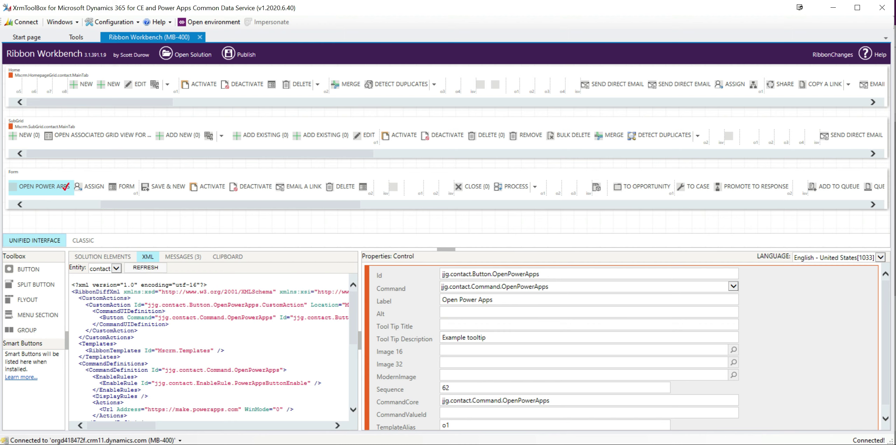